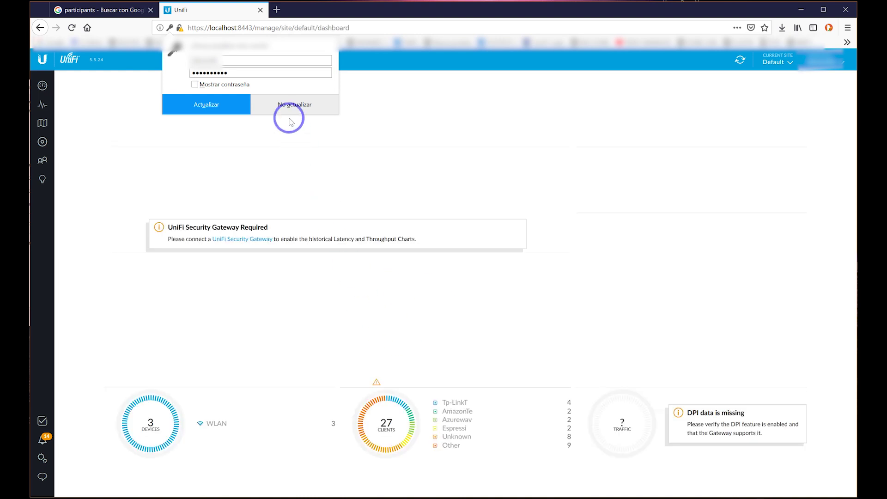
Save the updated login password in Firefox and view the controller's version and general settings.
{"action": "left_click", "coordinate": [216, 118]}
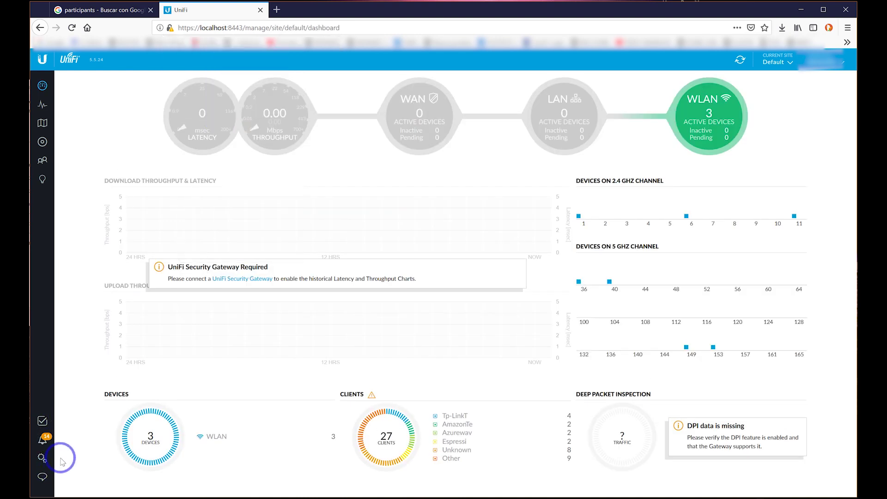
{"action": "left_click", "coordinate": [45, 444]}
{"action": "left_click", "coordinate": [42, 457]}
{"action": "left_click", "coordinate": [110, 305]}
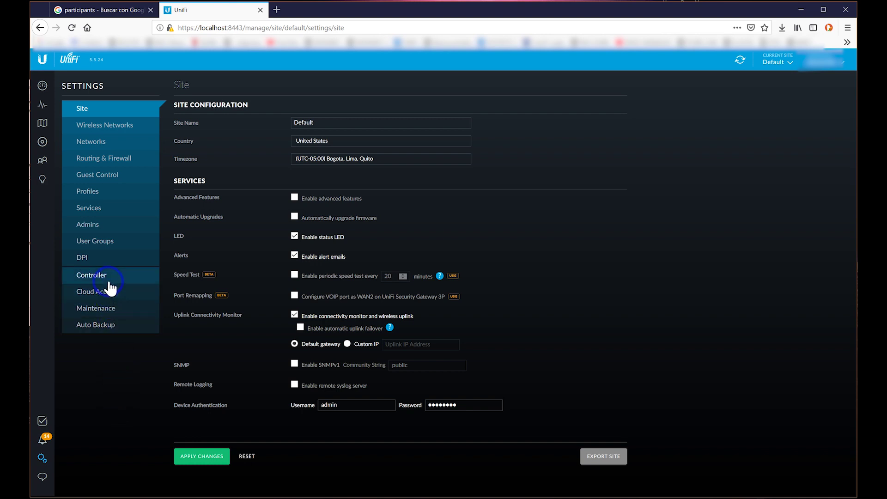
{"action": "left_click", "coordinate": [110, 287]}
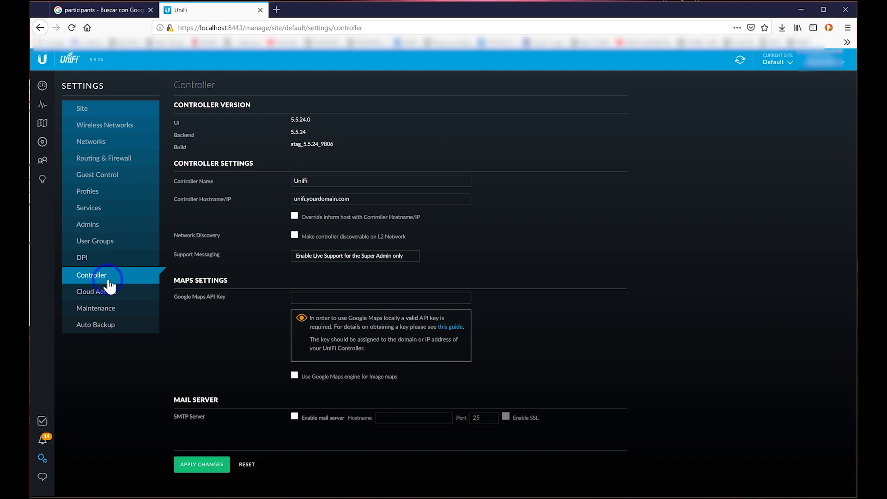
Review the Auto Backup settings and the existing auto-backup file, then go to Maintenance.
{"action": "left_click", "coordinate": [96, 326]}
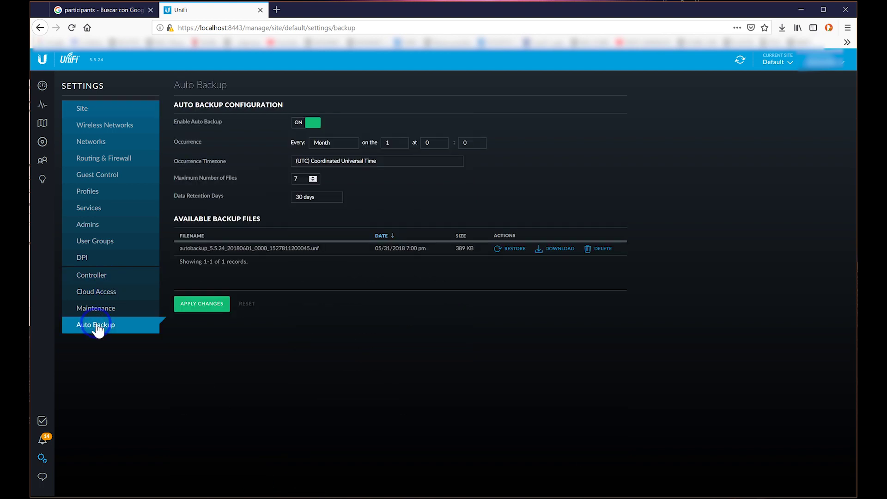
{"action": "left_click", "coordinate": [388, 145]}
{"action": "left_click_drag", "start_coordinate": [319, 254], "coordinate": [175, 253]}
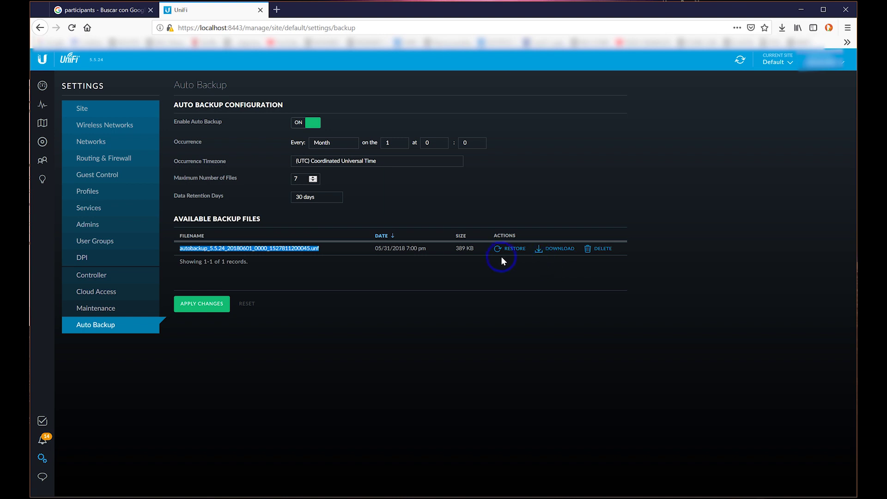
{"action": "left_click", "coordinate": [344, 274]}
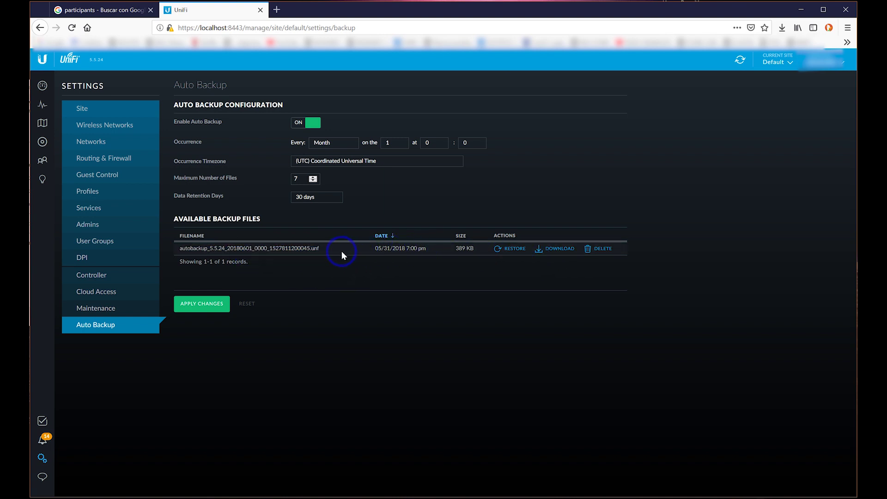
{"action": "left_click", "coordinate": [342, 301]}
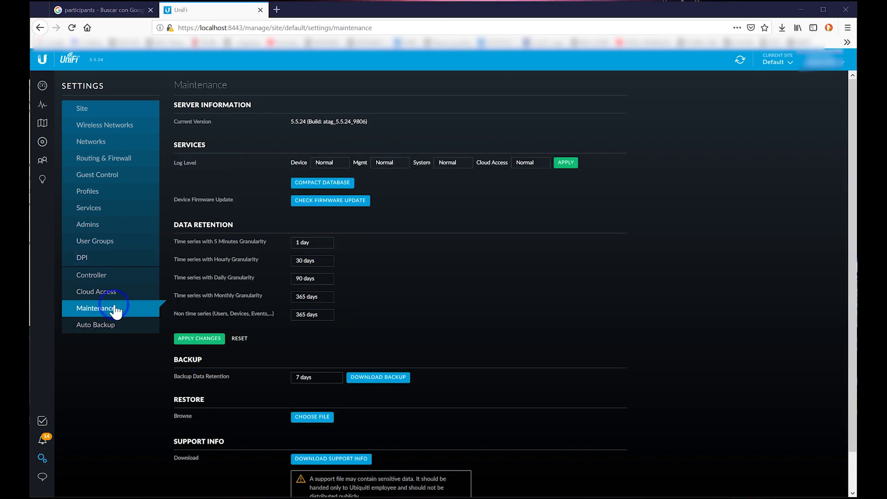
Download the controller backup and save it as 5.5.24.unf via Firefox's dialog.
{"action": "left_click", "coordinate": [135, 313]}
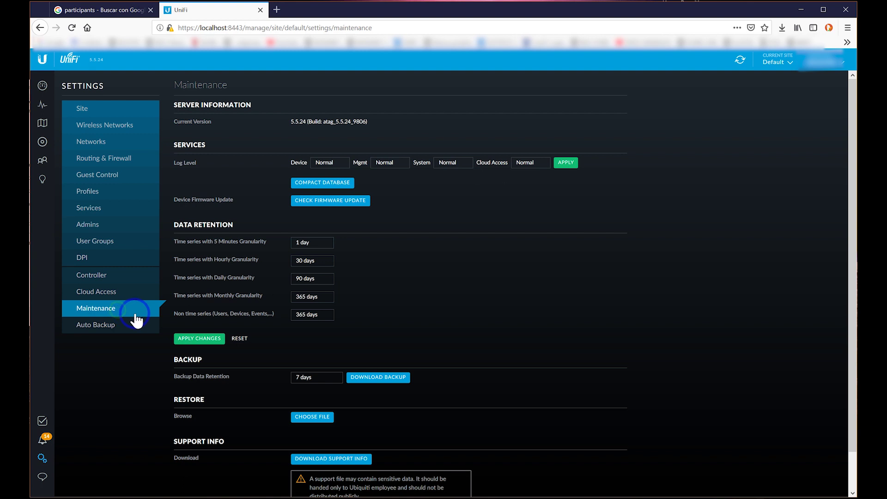
{"action": "left_click", "coordinate": [383, 377]}
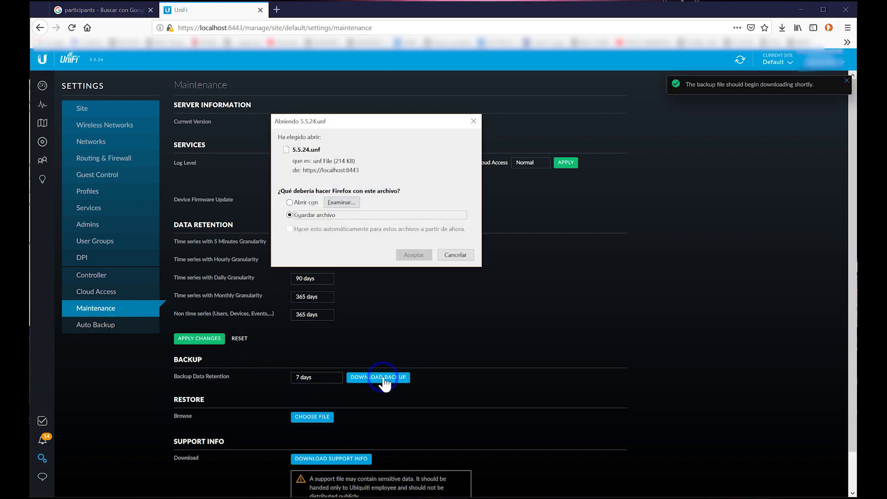
{"action": "left_click", "coordinate": [382, 255]}
{"action": "left_click", "coordinate": [408, 254]}
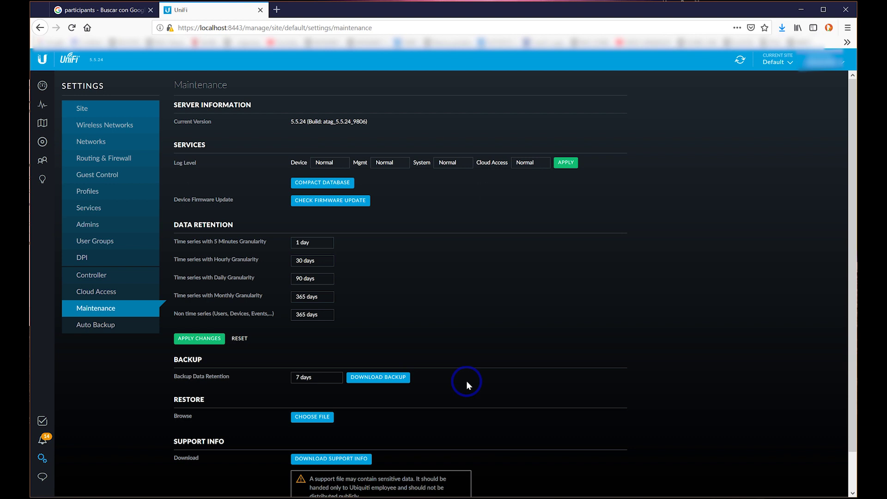
Check the finished download in the downloads list, then return to Auto Backup settings.
{"action": "left_click", "coordinate": [782, 27]}
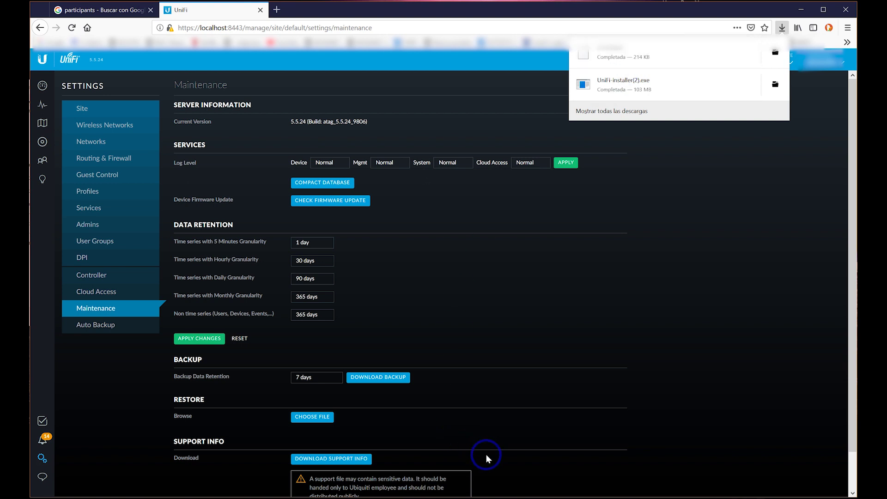
{"action": "scroll", "coordinate": [444, 277], "scroll_direction": "down", "scroll_amount": 1}
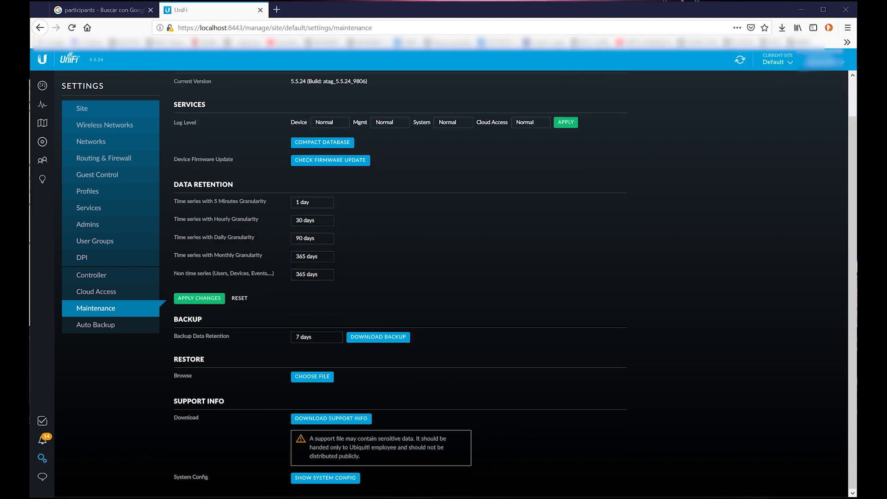
{"action": "scroll", "coordinate": [462, 374], "scroll_direction": "up", "scroll_amount": 1}
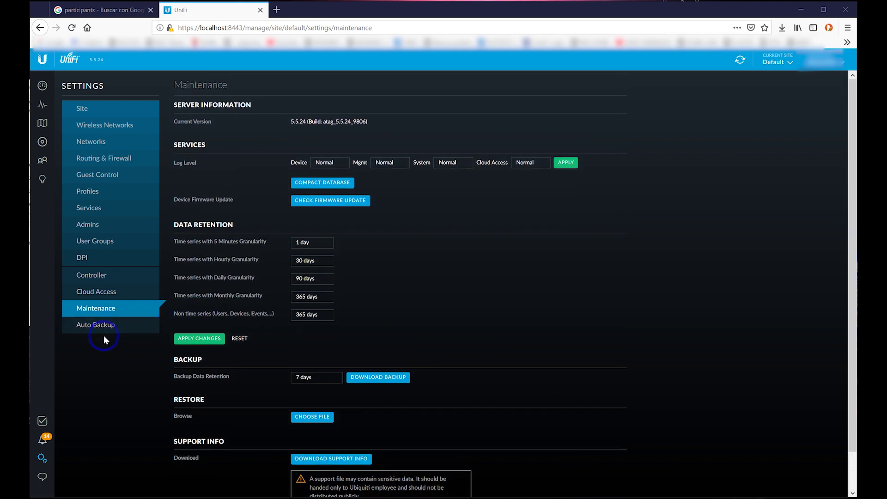
{"action": "left_click", "coordinate": [97, 325]}
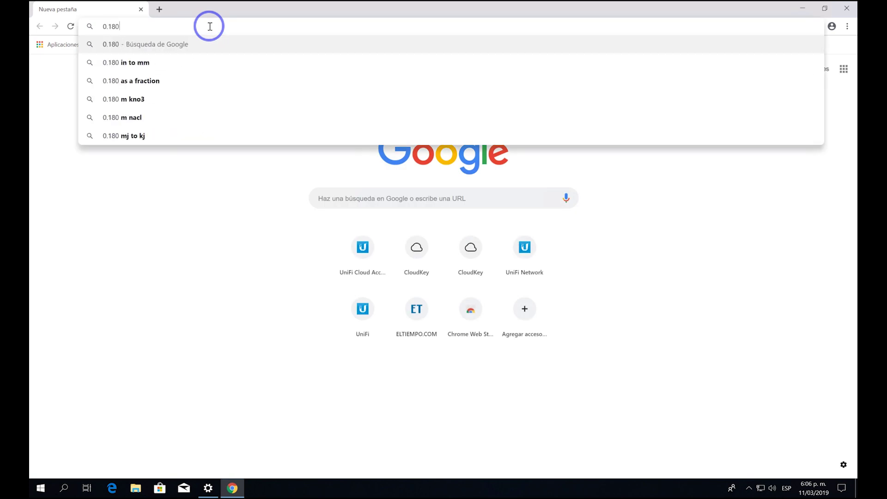
Browse to the Cloud Key at 192.168.0.180 and open its UniFi Controller sign-in page.
{"action": "key", "text": "BackSpace"}
{"action": "key", "text": "BackSpace"}
{"action": "key", "text": "BackSpace"}
{"action": "key", "text": "BackSpace"}
{"action": "key", "text": "BackSpace"}
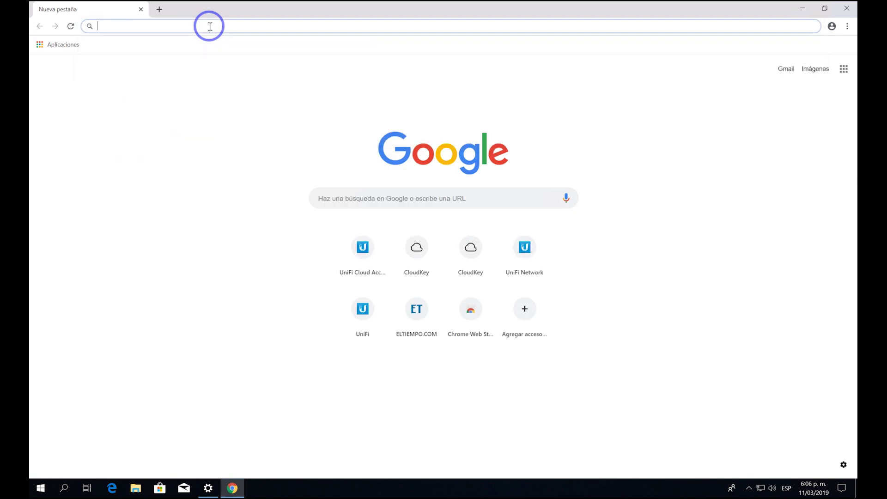
{"action": "type", "text": "192.168.0.18"}
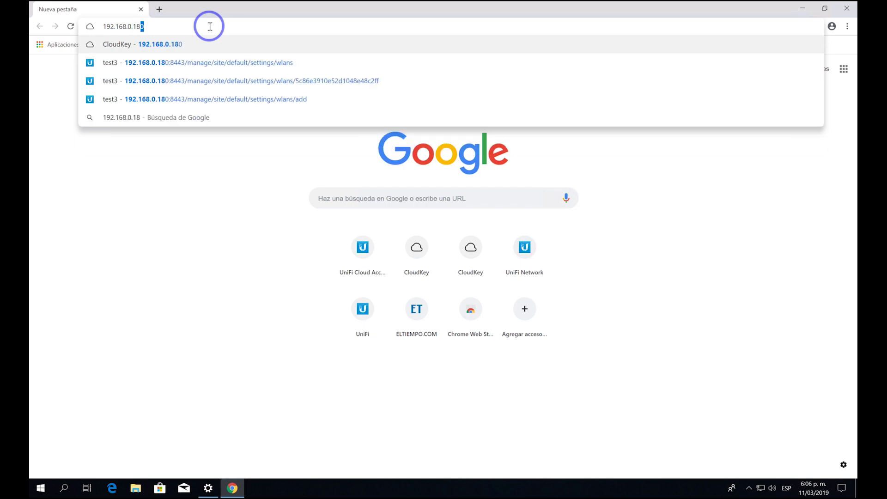
{"action": "key", "text": "Return"}
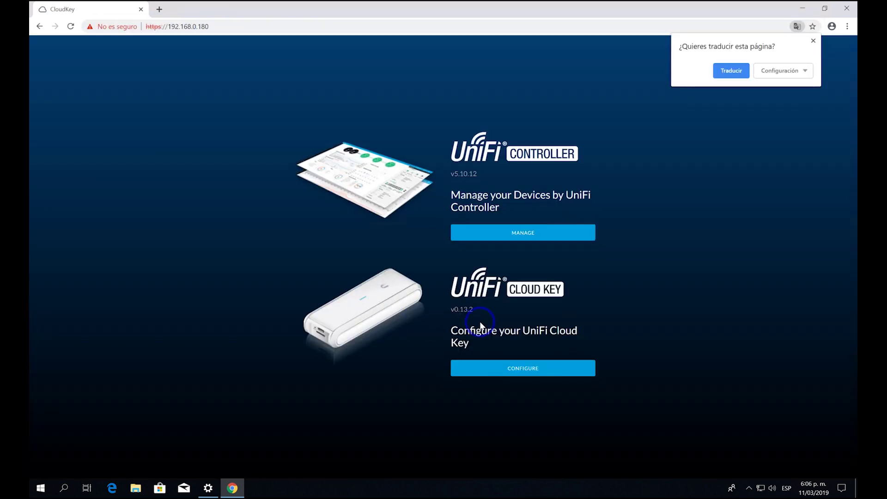
{"action": "left_click", "coordinate": [494, 233]}
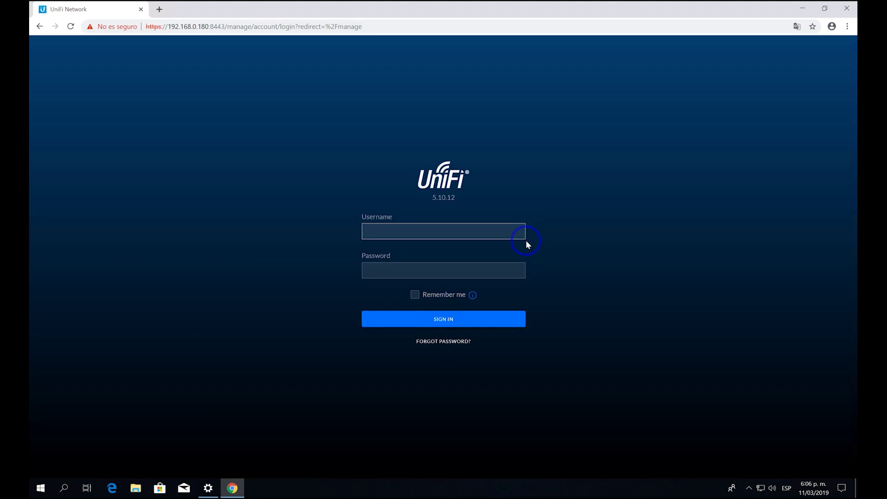
Sign in to the Cloud Key controller with the admin username and password.
{"action": "left_click", "coordinate": [430, 231]}
{"action": "type", "text": "admin"}
{"action": "double_click", "coordinate": [431, 237]}
{"action": "type", "text": "admin"}
{"action": "key", "text": "Tab"}
{"action": "type", "text": "••••••••••"}
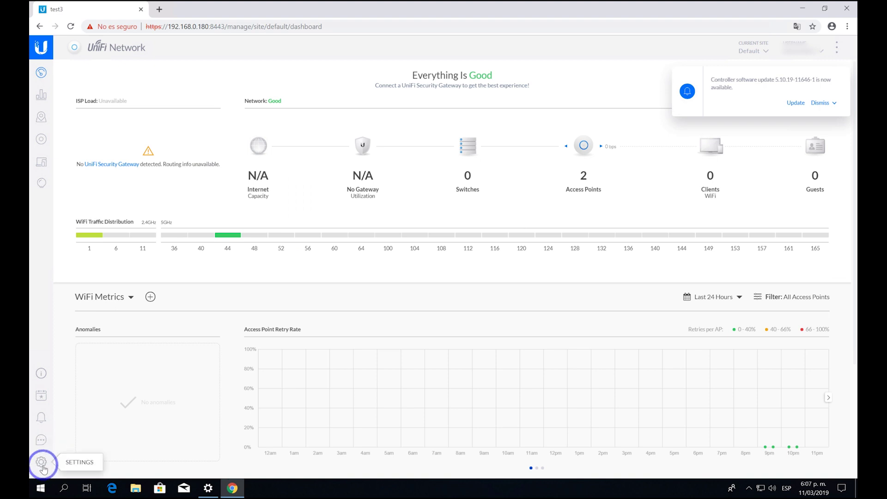
In Settings > Maintenance, choose 5.5.24.unf from the Desktop as the restore file.
{"action": "left_click", "coordinate": [41, 462]}
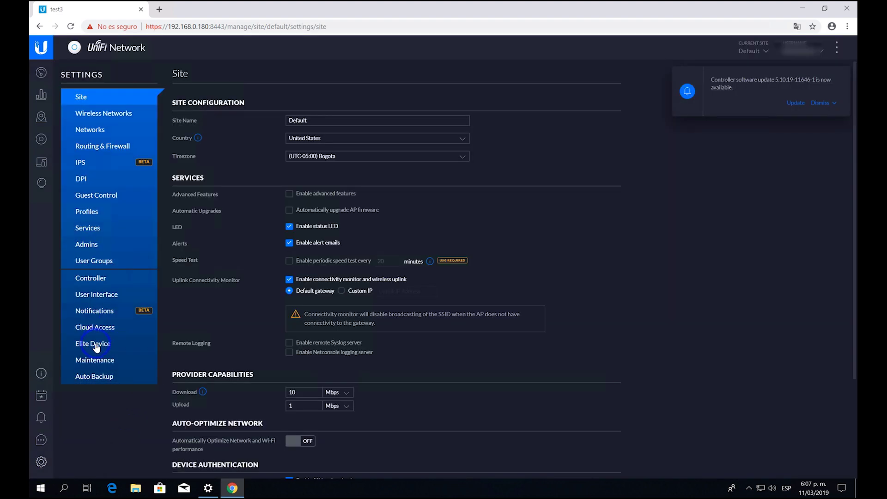
{"action": "left_click", "coordinate": [92, 365]}
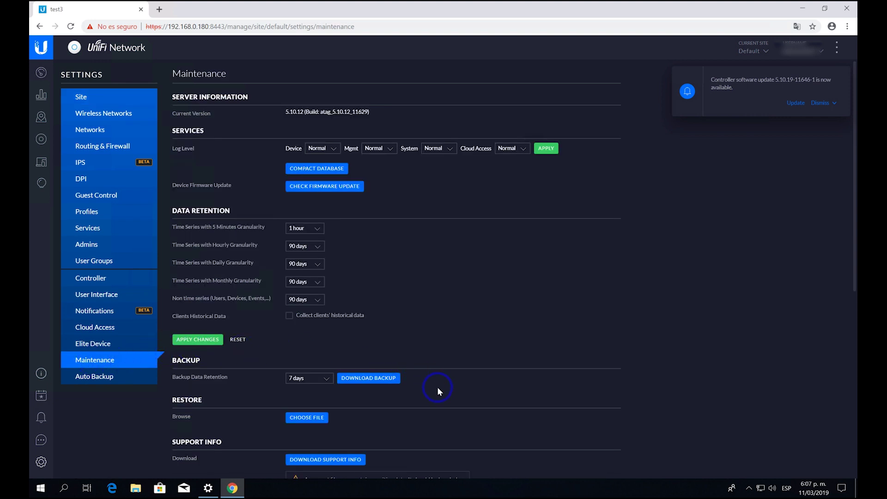
{"action": "scroll", "coordinate": [436, 395], "scroll_direction": "down", "scroll_amount": 2}
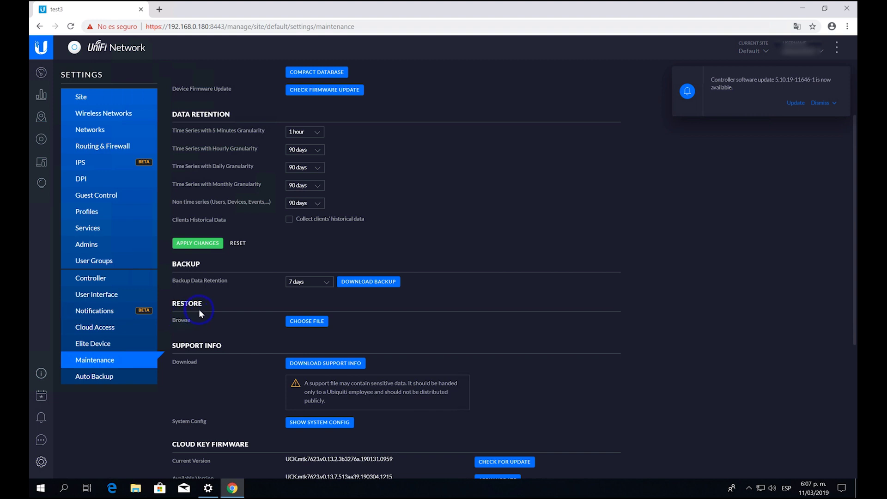
{"action": "left_click", "coordinate": [304, 323]}
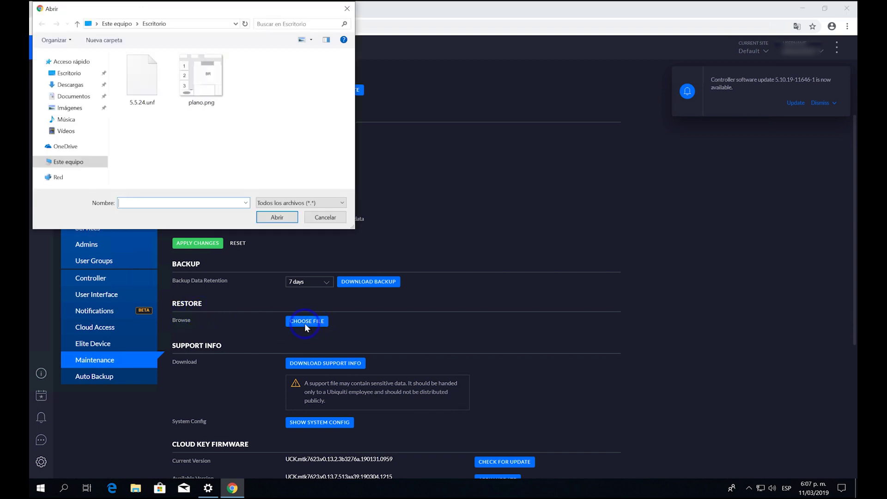
{"action": "left_click", "coordinate": [146, 77]}
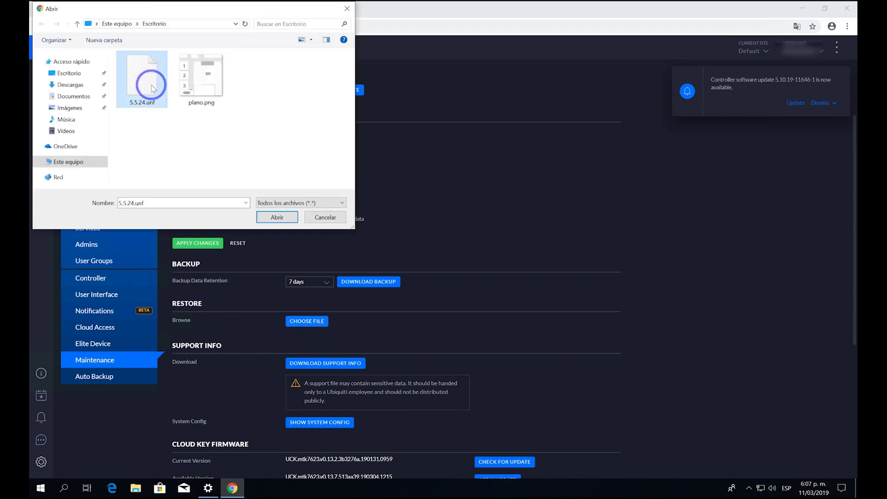
{"action": "left_click", "coordinate": [277, 216]}
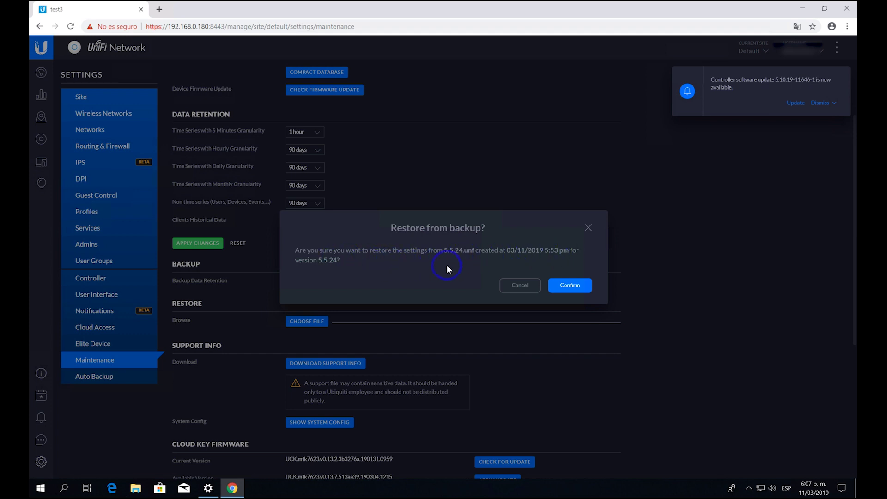
Confirm restoring from the 5.5.24.unf backup and wait for the controller to restart.
{"action": "left_click", "coordinate": [576, 288]}
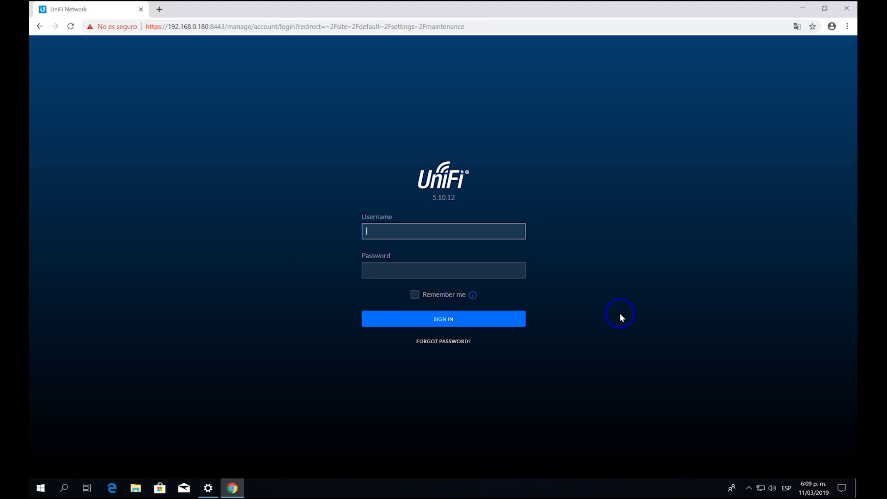
Sign back in to the controller with the admin username and password.
{"action": "type", "text": "admin"}
{"action": "key", "text": "Tab"}
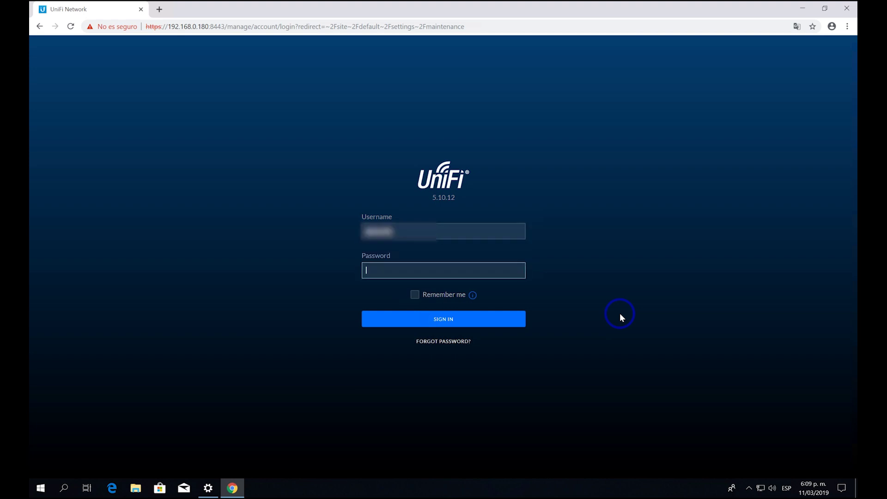
{"action": "type", "text": "*********"}
{"action": "key", "text": "Return"}
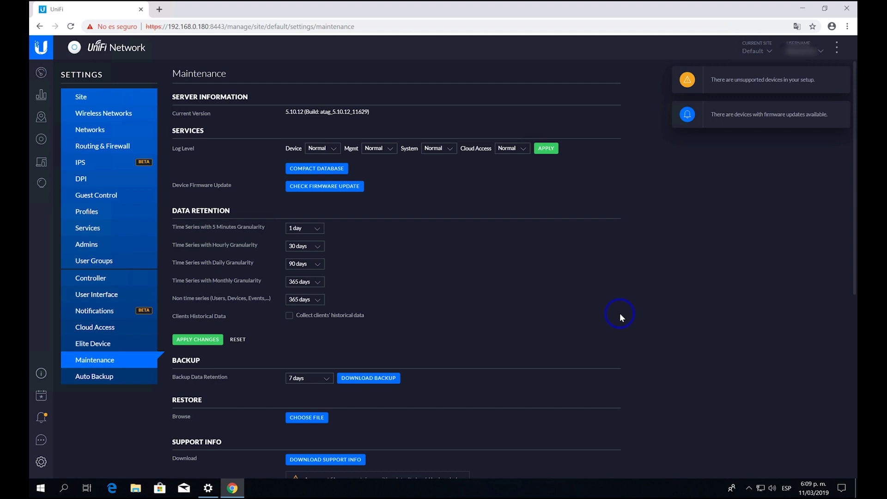
View the Devices list and dismiss the unsupported-devices and firmware-update notices.
{"action": "left_click", "coordinate": [41, 140]}
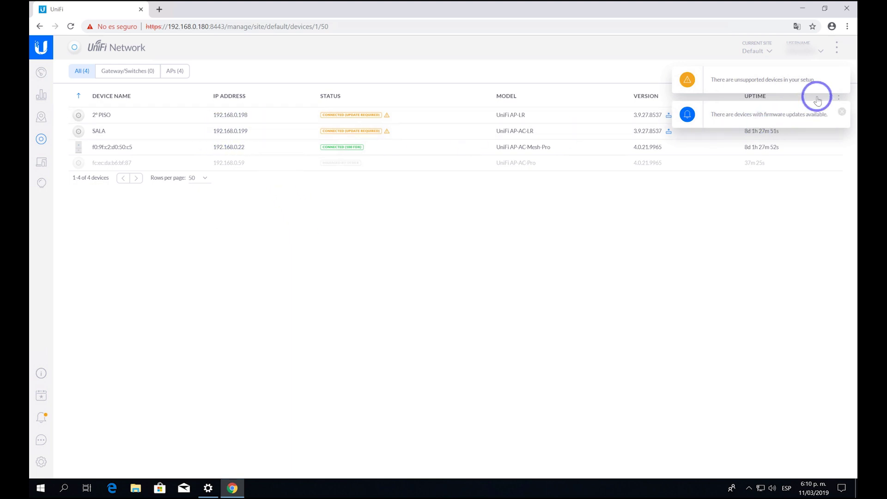
{"action": "left_click", "coordinate": [841, 79]}
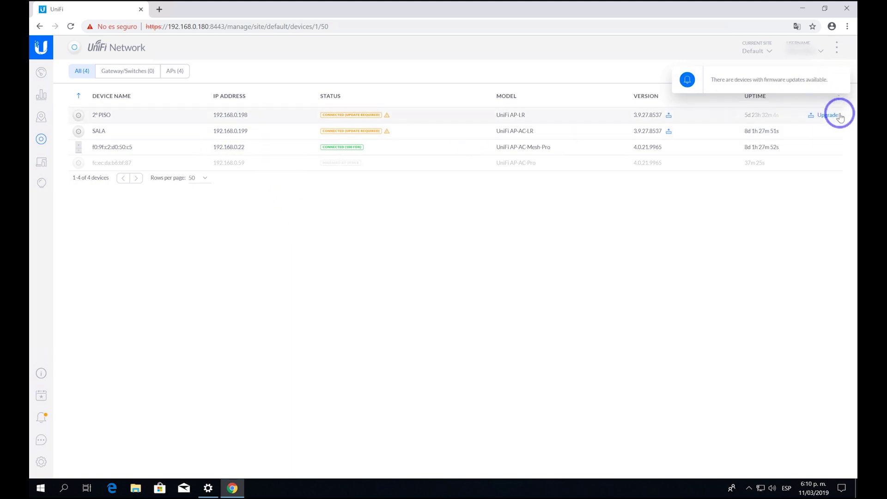
{"action": "left_click", "coordinate": [841, 78]}
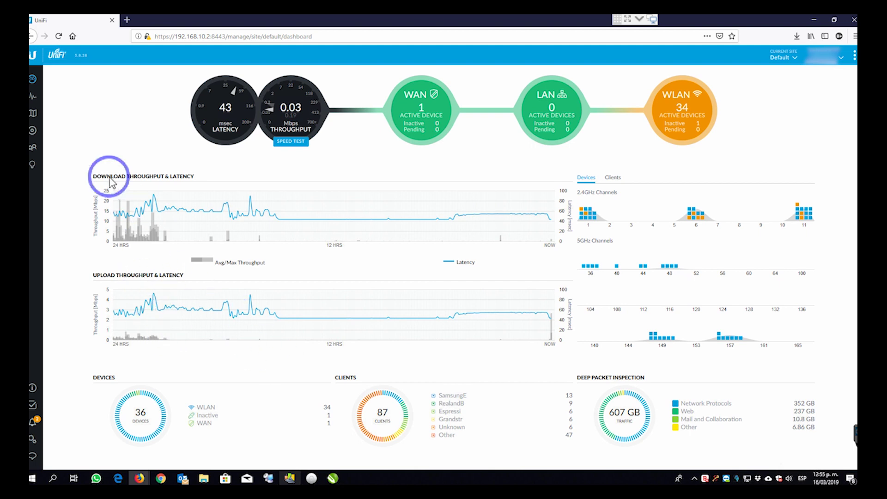
{"action": "left_click", "coordinate": [33, 97]}
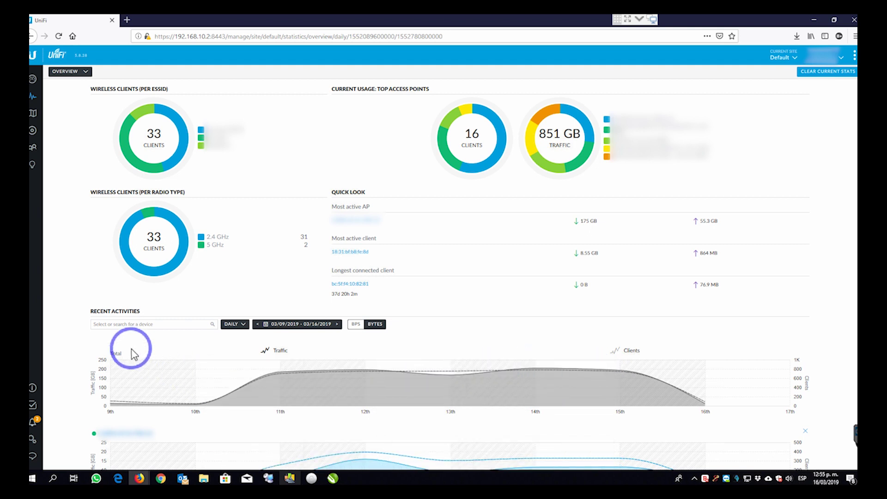
{"action": "scroll", "coordinate": [134, 352], "scroll_direction": "down", "scroll_amount": 5}
{"action": "scroll", "coordinate": [384, 332], "scroll_direction": "down", "scroll_amount": 2}
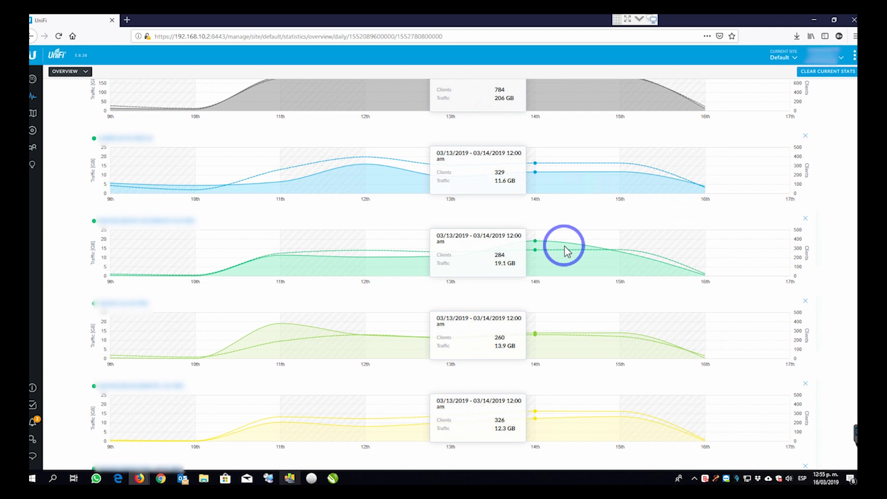
{"action": "left_click", "coordinate": [37, 134]}
{"action": "left_click", "coordinate": [715, 86]}
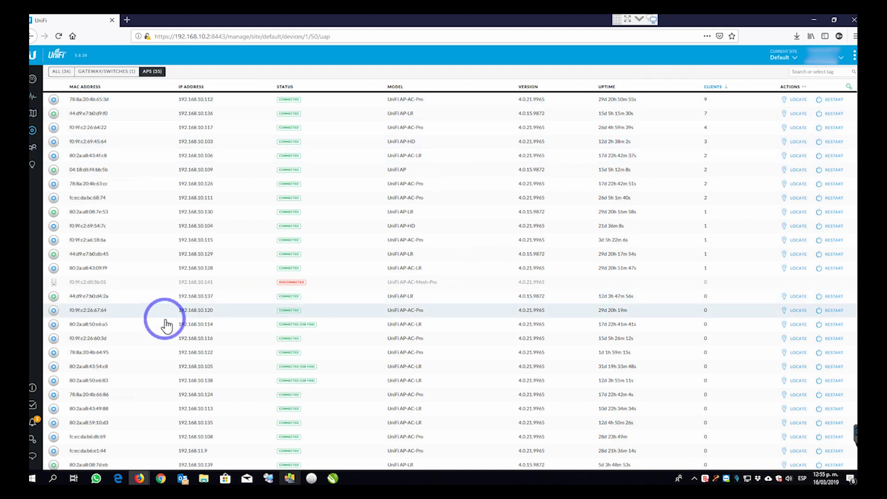
{"action": "scroll", "coordinate": [164, 326], "scroll_direction": "down", "scroll_amount": 2}
{"action": "scroll", "coordinate": [165, 326], "scroll_direction": "up", "scroll_amount": 2}
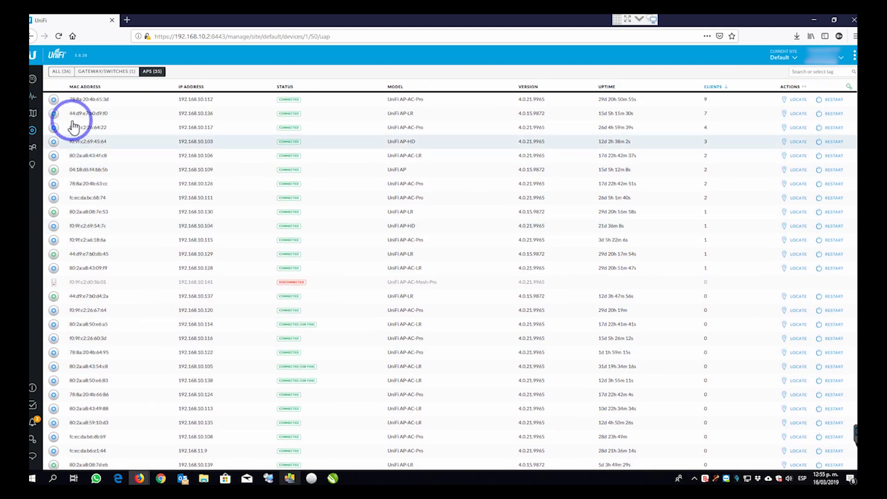
{"action": "left_click", "coordinate": [33, 79]}
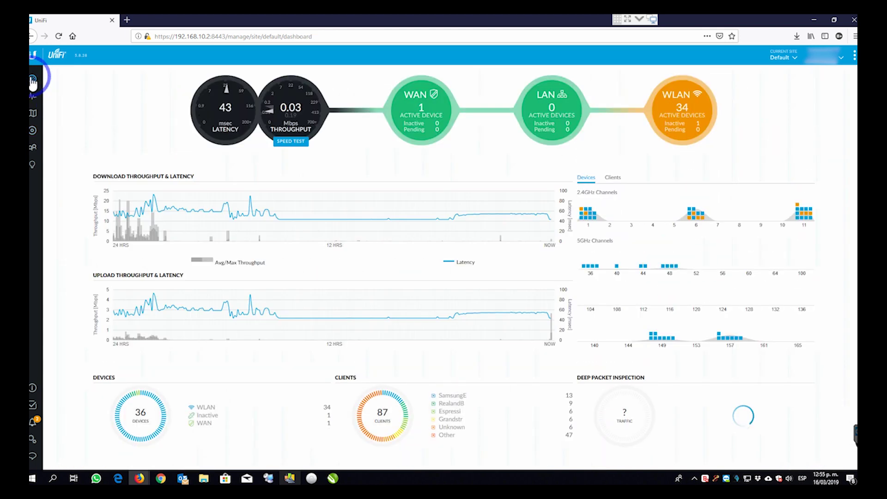